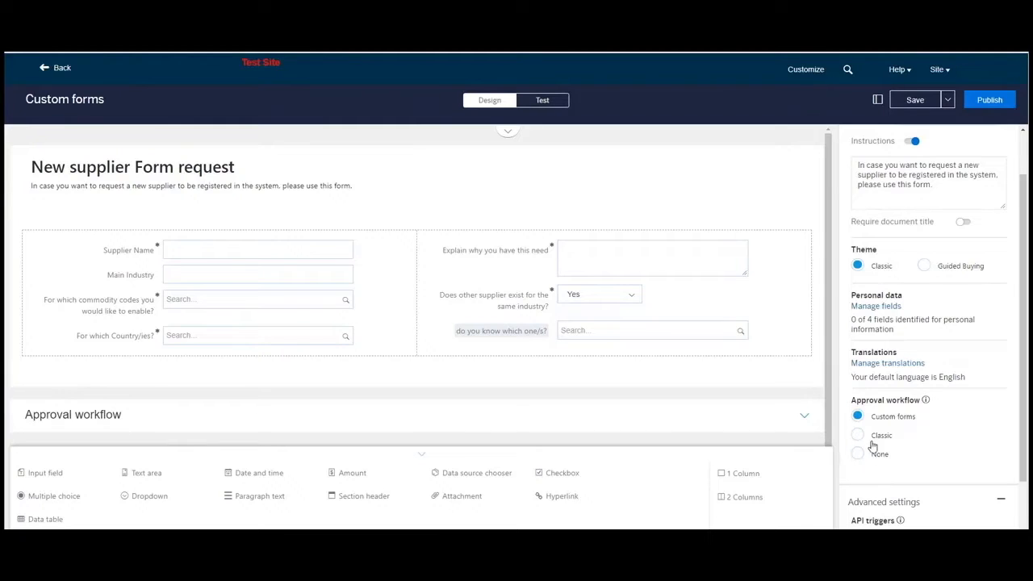
- Set the form's approval workflow to Classic and try to make the form available in the classic approval workflow
{"action": "left_click", "coordinate": [858, 436]}
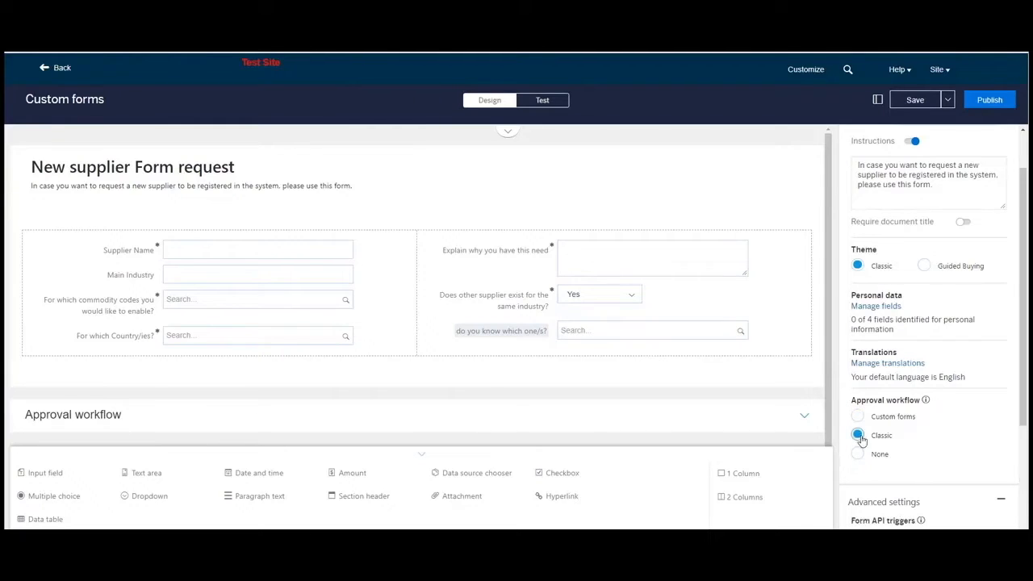
{"action": "scroll", "coordinate": [699, 396], "scroll_direction": "down", "scroll_amount": 3}
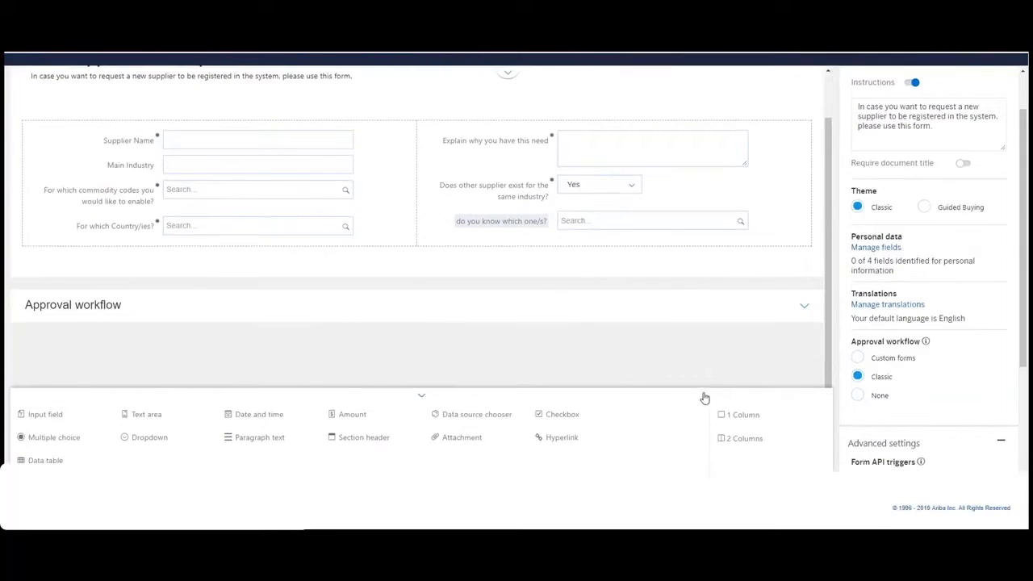
{"action": "left_click", "coordinate": [803, 306]}
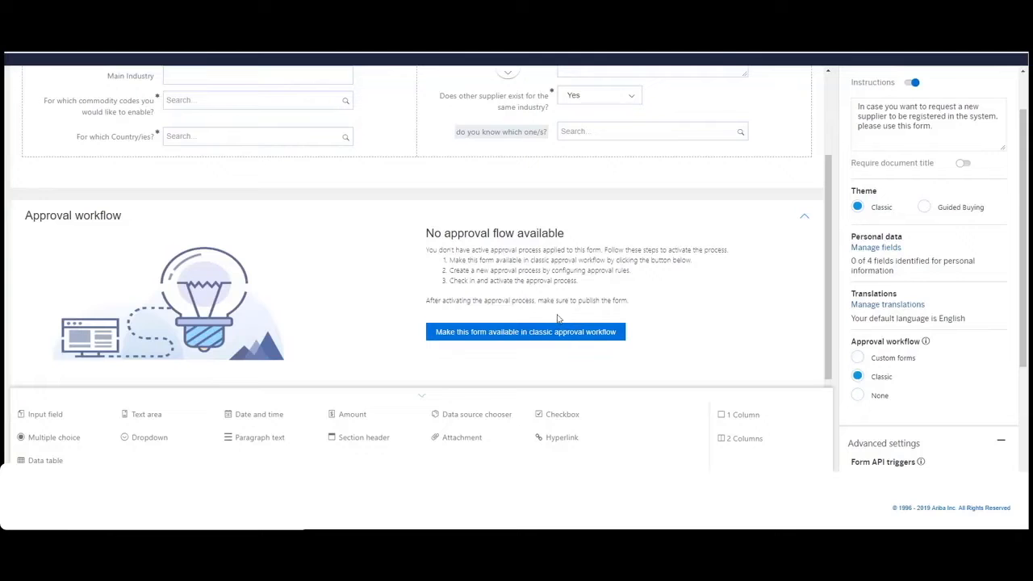
{"action": "left_click", "coordinate": [541, 336]}
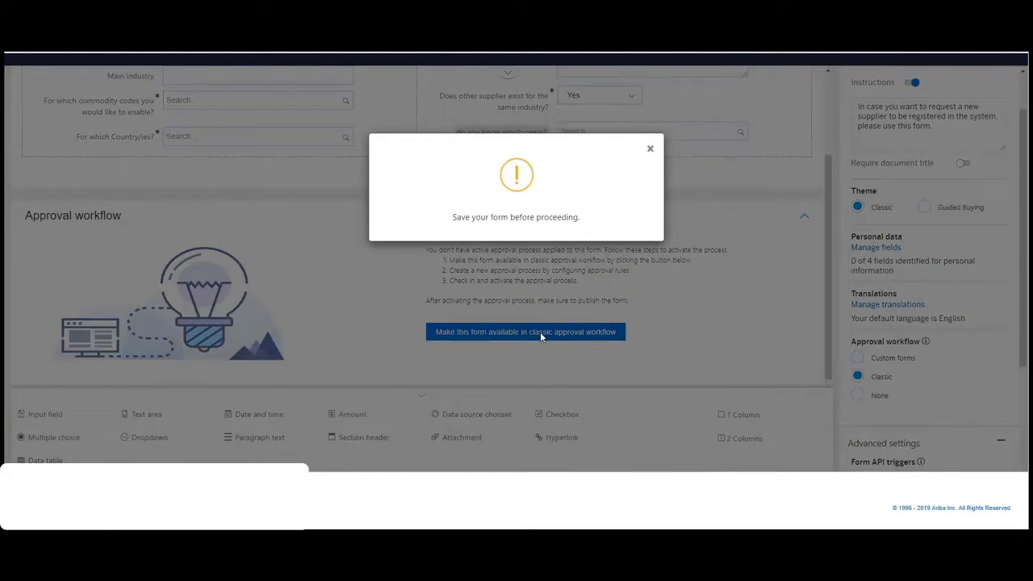
{"action": "left_click", "coordinate": [650, 149]}
- Save the New supplier Form request form and dismiss the confirmation
{"action": "scroll", "coordinate": [719, 240], "scroll_direction": "up", "scroll_amount": 2}
{"action": "scroll", "coordinate": [1015, 246], "scroll_direction": "up", "scroll_amount": 1}
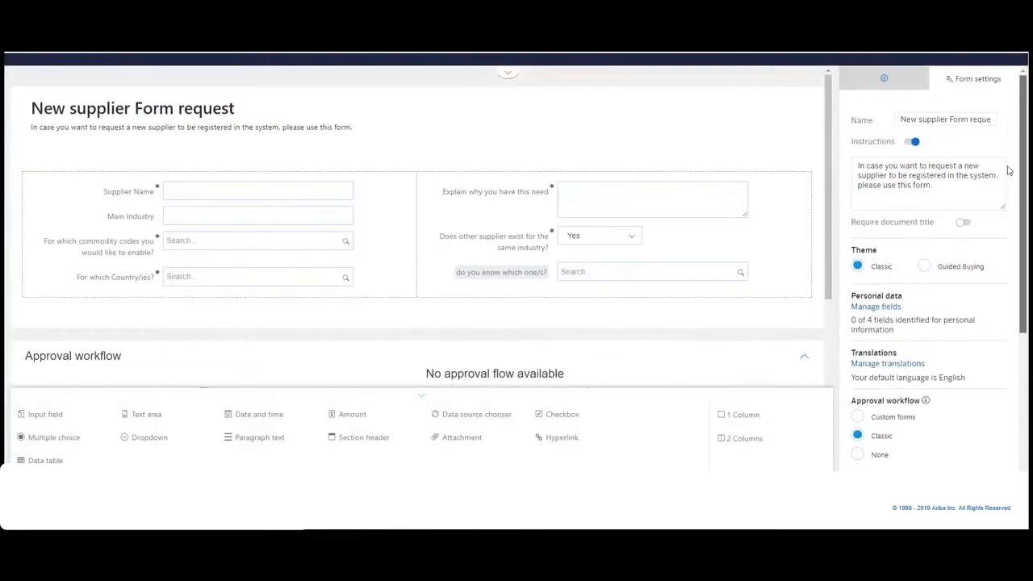
{"action": "scroll", "coordinate": [645, 154], "scroll_direction": "up", "scroll_amount": 1}
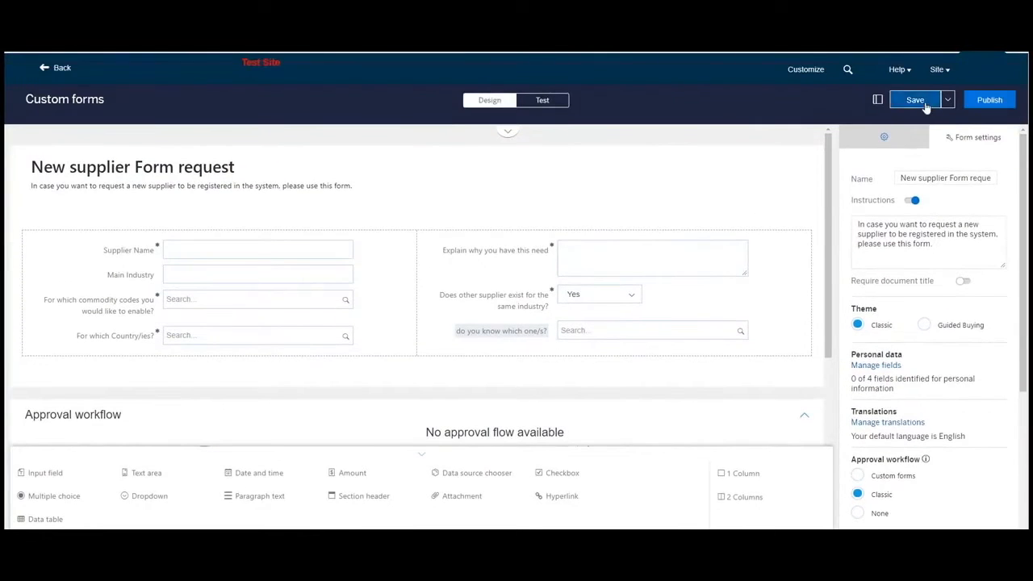
{"action": "left_click", "coordinate": [924, 100]}
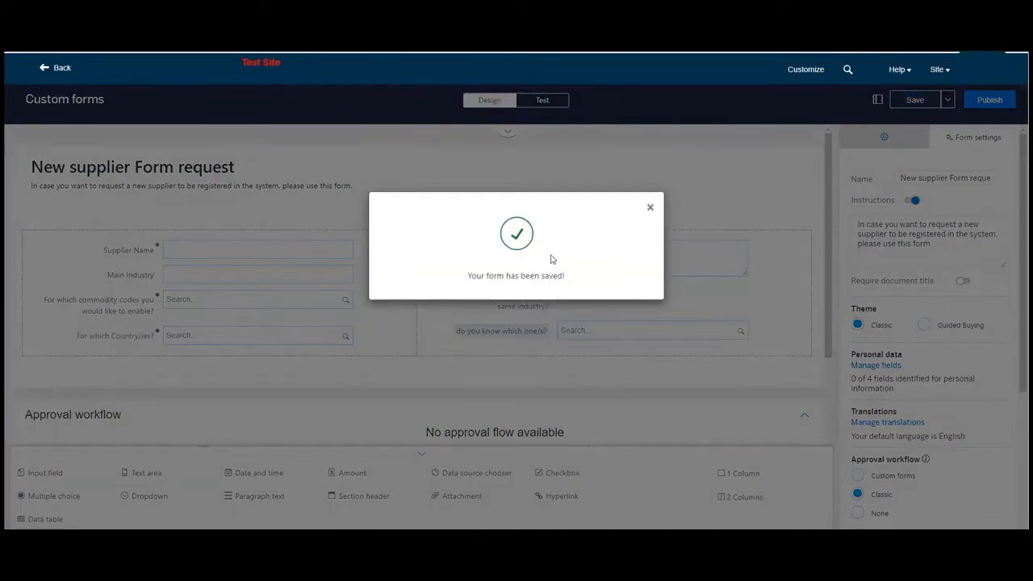
{"action": "left_click", "coordinate": [650, 207]}
- Make the saved form available in the classic approval workflow and start a new approval workflow for it
{"action": "scroll", "coordinate": [613, 306], "scroll_direction": "down", "scroll_amount": 3}
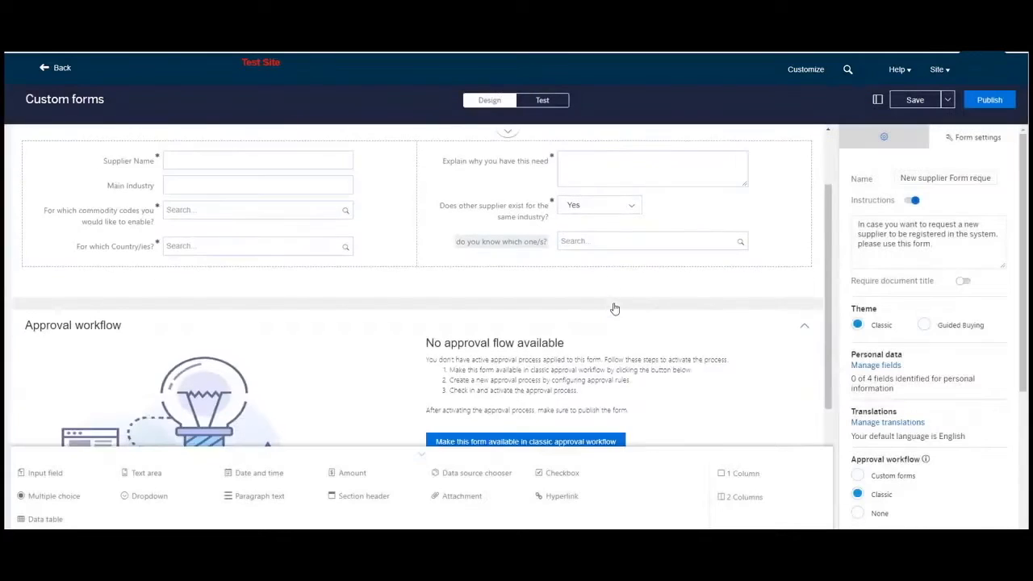
{"action": "left_click", "coordinate": [563, 351]}
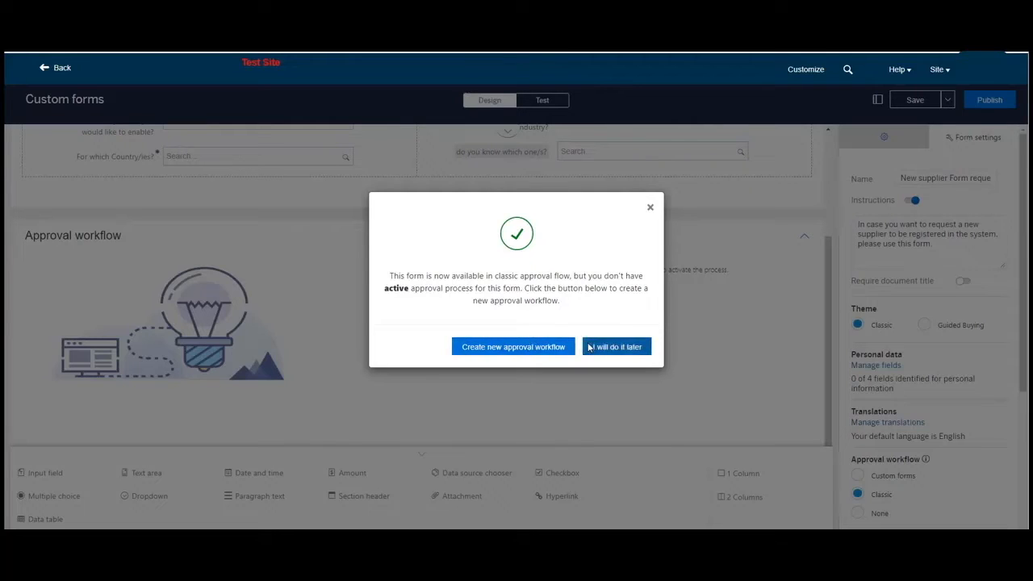
{"action": "left_click", "coordinate": [534, 353]}
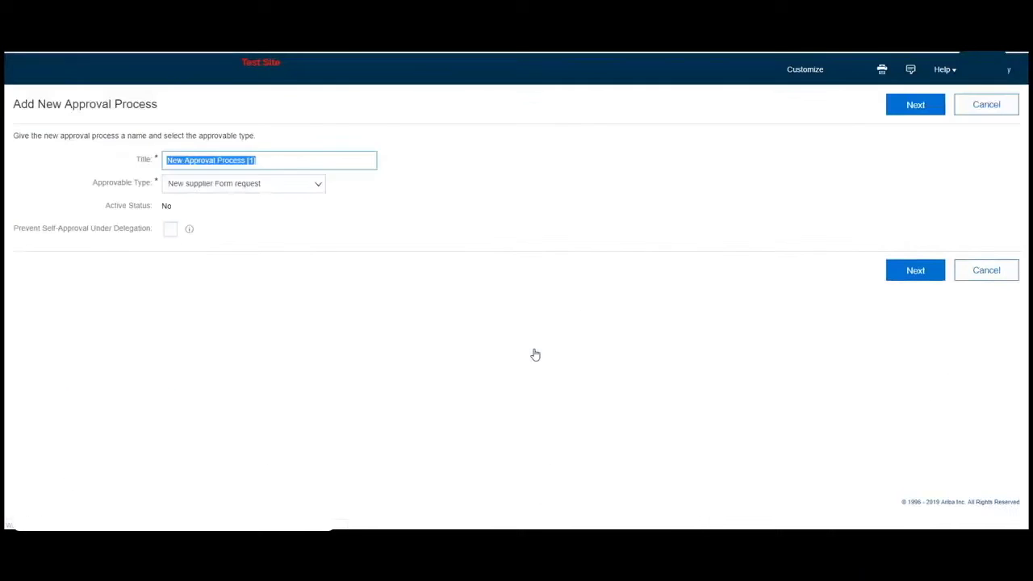
- Title the approval process "Builder Form - New supplier request", choose New supplier Form request as approvable type, and continue
{"action": "key", "text": "BackSpace"}
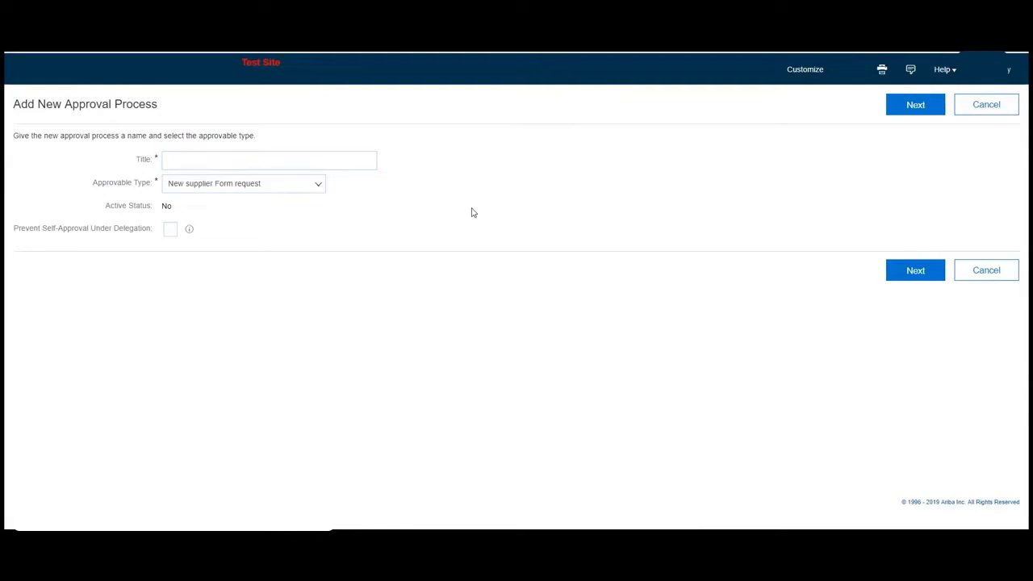
{"action": "left_click", "coordinate": [192, 159]}
{"action": "type", "text": "Builder Form - New supplier request"}
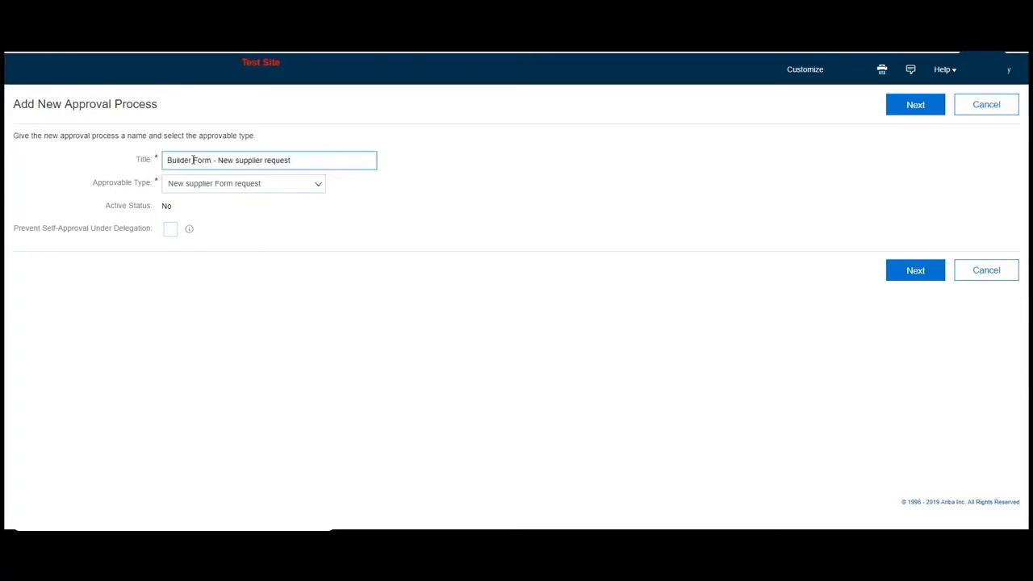
{"action": "left_click", "coordinate": [317, 186]}
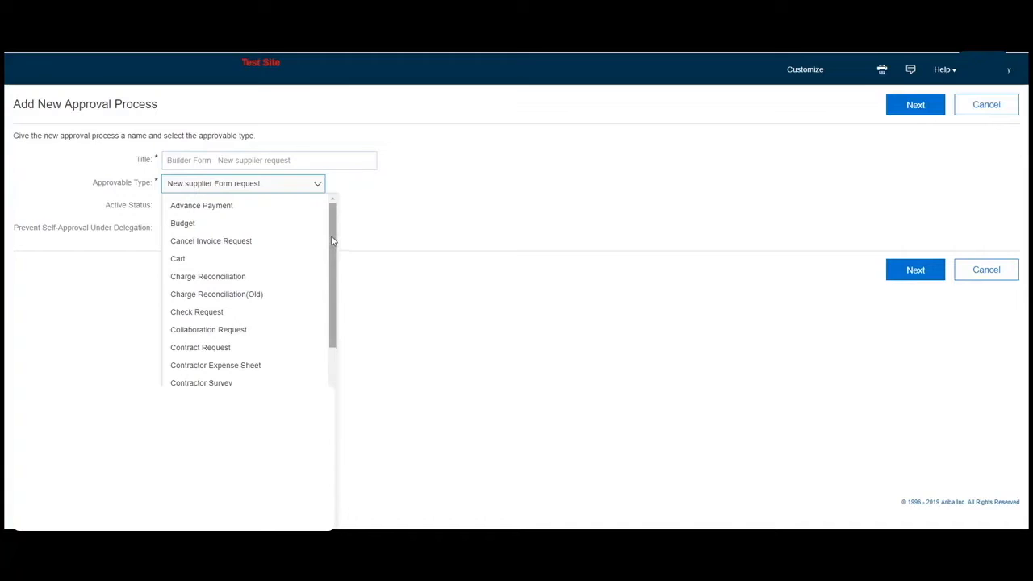
{"action": "left_click_drag", "start_coordinate": [332, 241], "coordinate": [318, 357]}
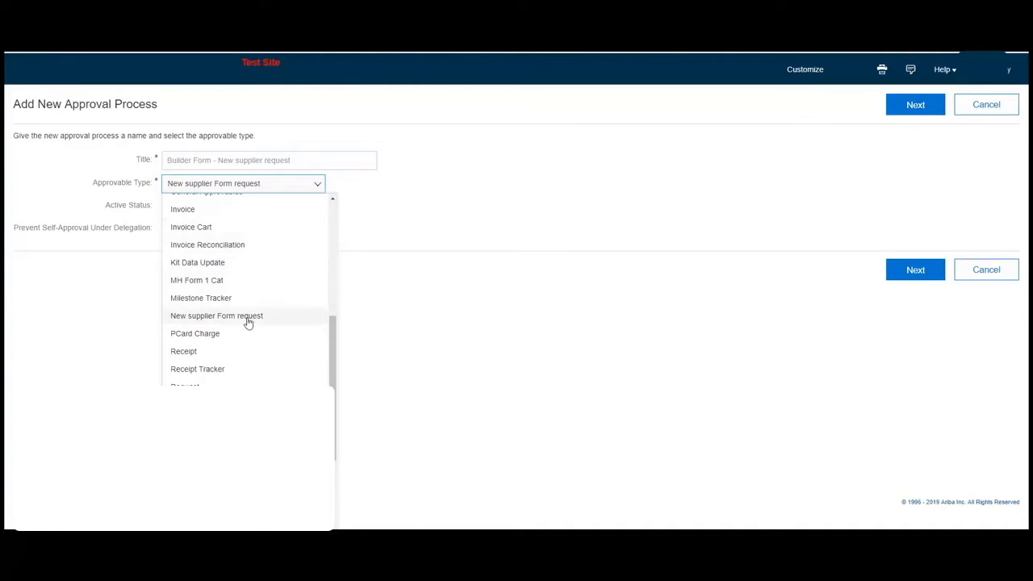
{"action": "left_click", "coordinate": [248, 319]}
{"action": "left_click", "coordinate": [917, 277]}
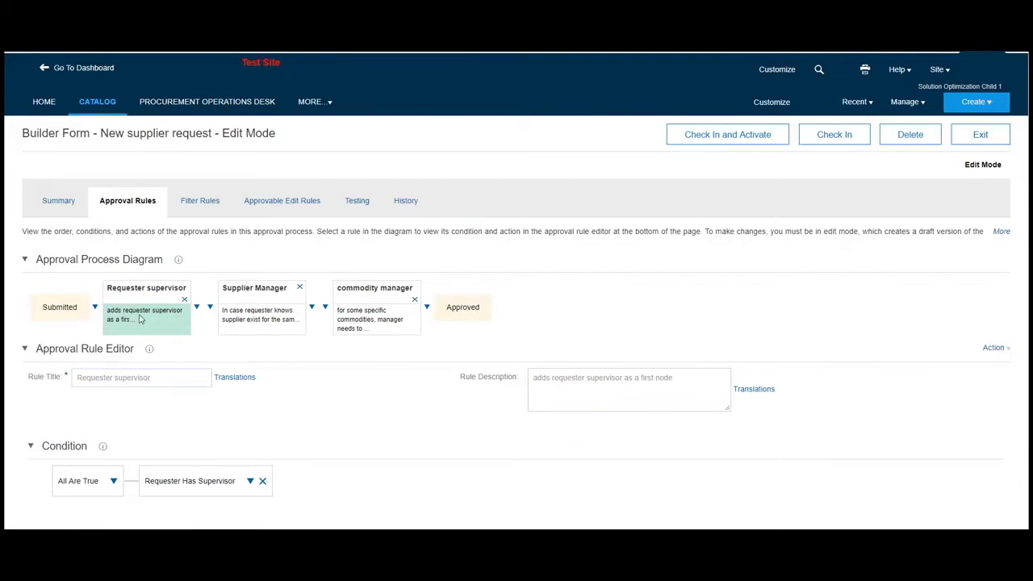
- Look over the Requester supervisor rule, and add a field match condition to the Supplier Manager rule
{"action": "scroll", "coordinate": [140, 315], "scroll_direction": "down", "scroll_amount": 1}
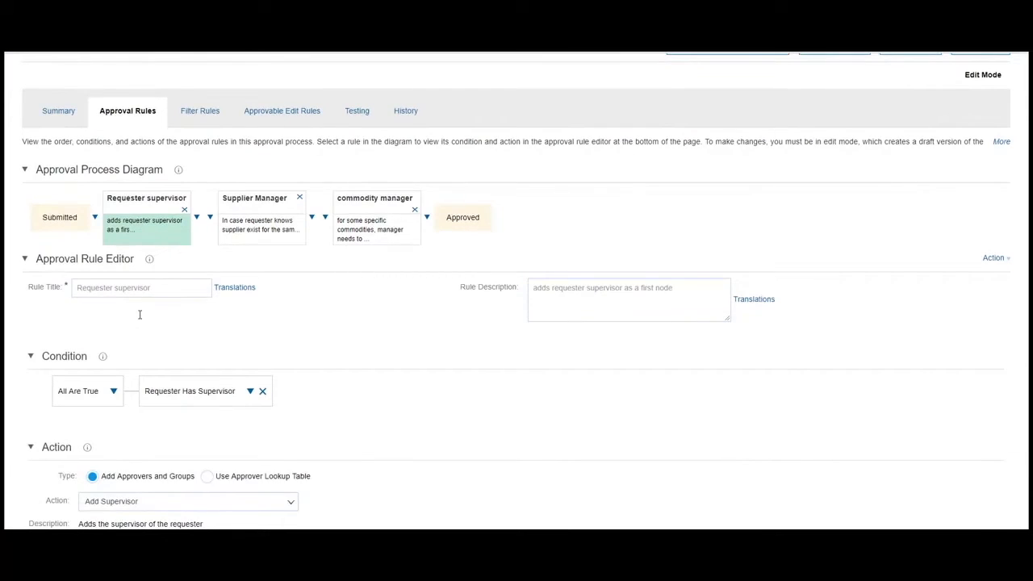
{"action": "scroll", "coordinate": [140, 315], "scroll_direction": "down", "scroll_amount": 1}
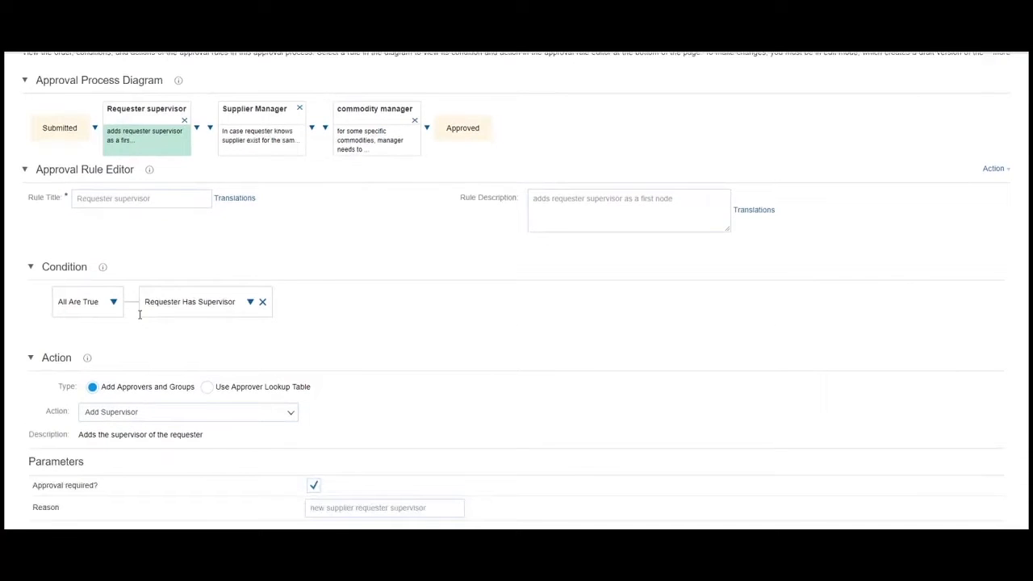
{"action": "scroll", "coordinate": [139, 314], "scroll_direction": "down", "scroll_amount": 1}
{"action": "scroll", "coordinate": [240, 285], "scroll_direction": "up", "scroll_amount": 2}
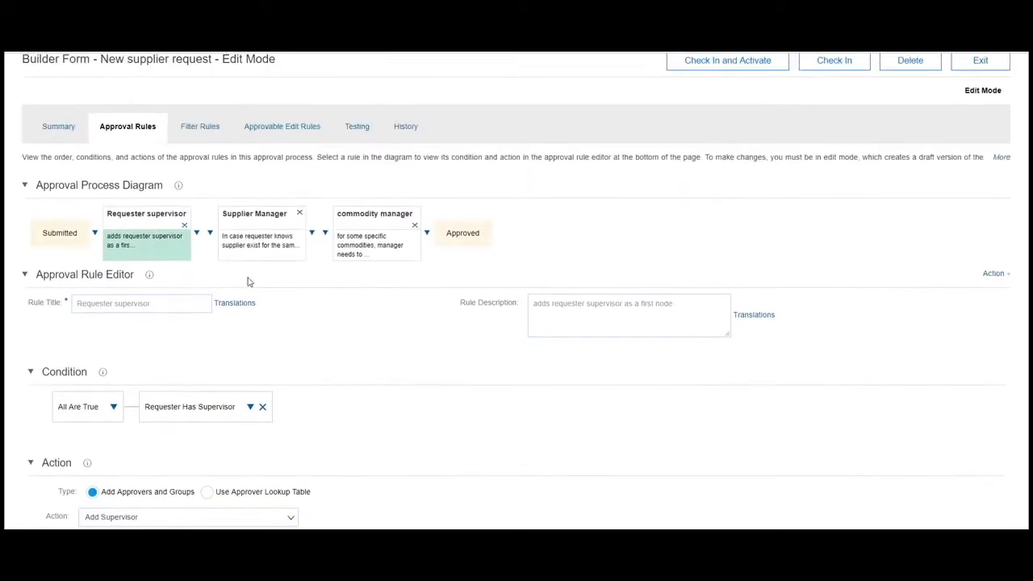
{"action": "left_click", "coordinate": [269, 242]}
{"action": "scroll", "coordinate": [269, 242], "scroll_direction": "up", "scroll_amount": 1}
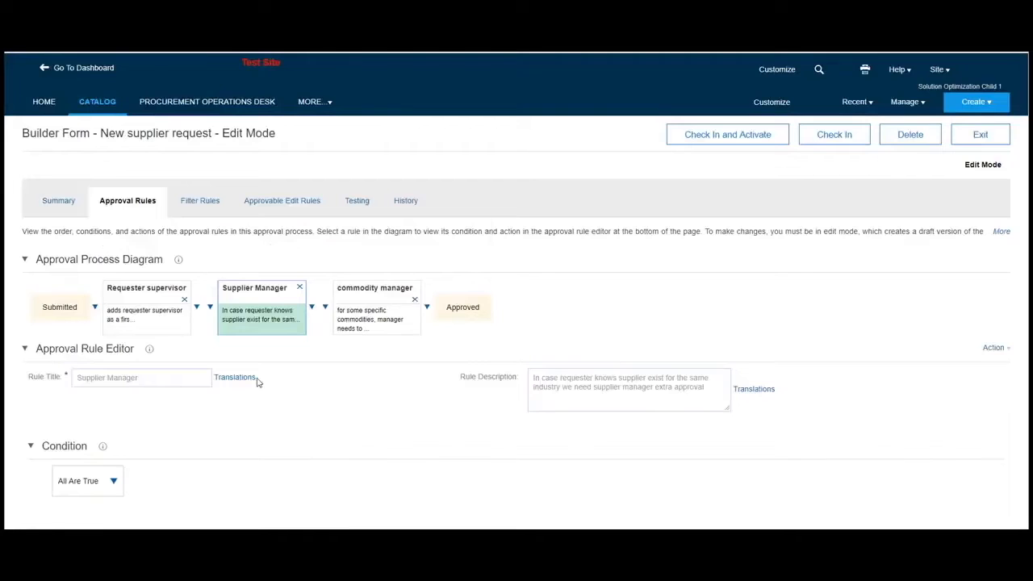
{"action": "scroll", "coordinate": [257, 382], "scroll_direction": "down", "scroll_amount": 2}
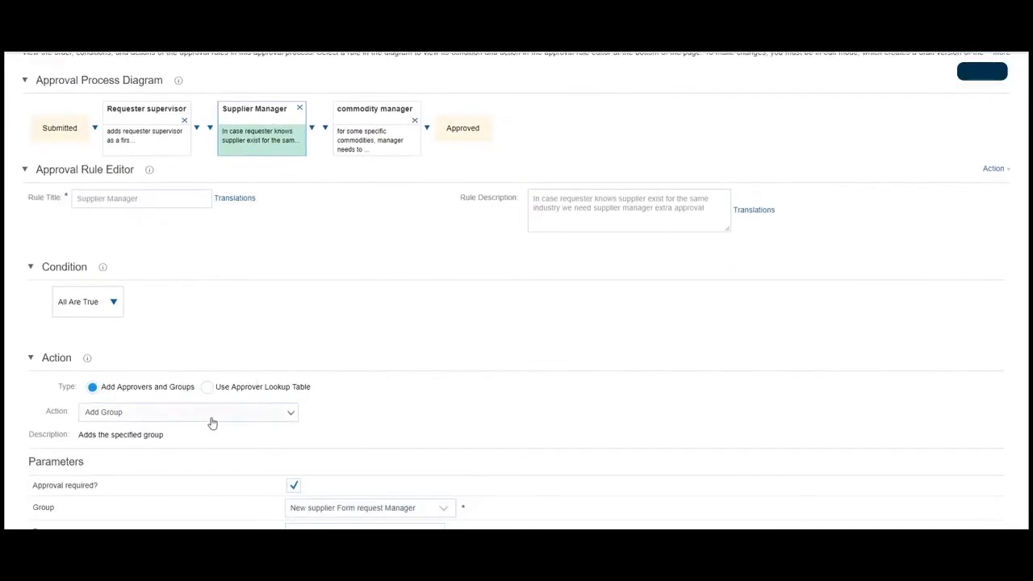
{"action": "left_click", "coordinate": [114, 303]}
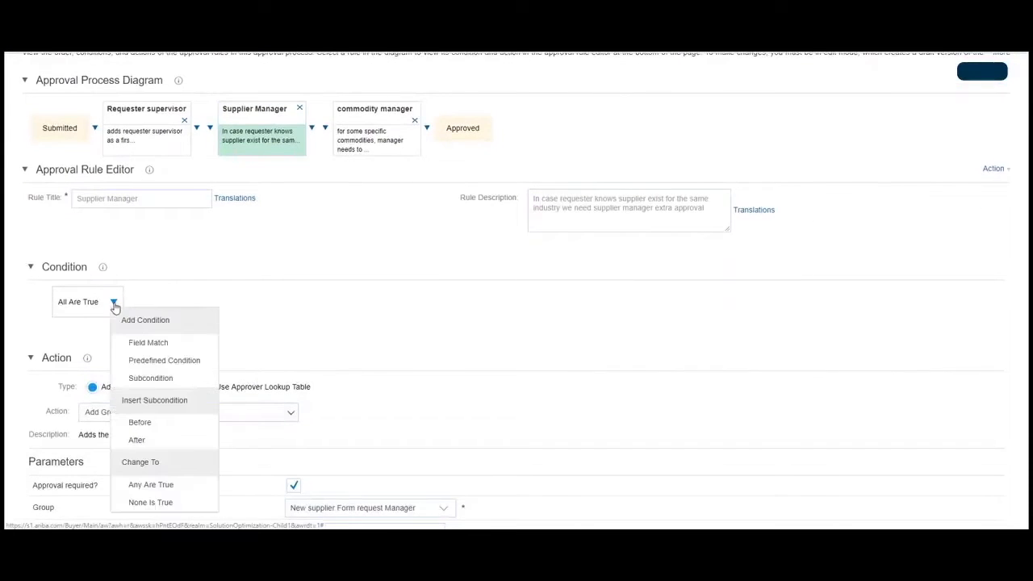
{"action": "left_click", "coordinate": [166, 346]}
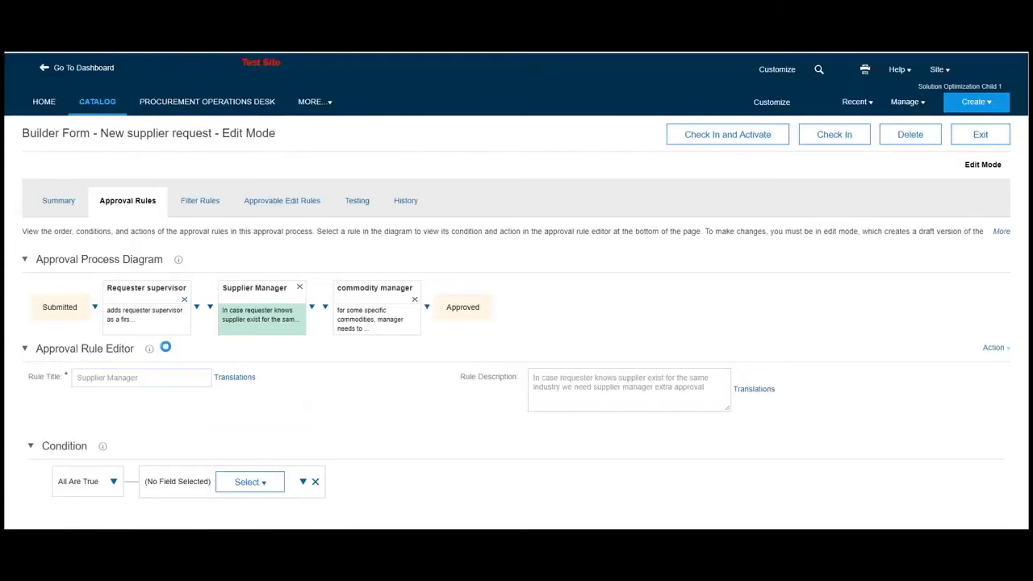
- Use "Does other supplier exist for the same industry?" as the field in the Supplier Manager rule's condition
{"action": "left_click", "coordinate": [264, 482]}
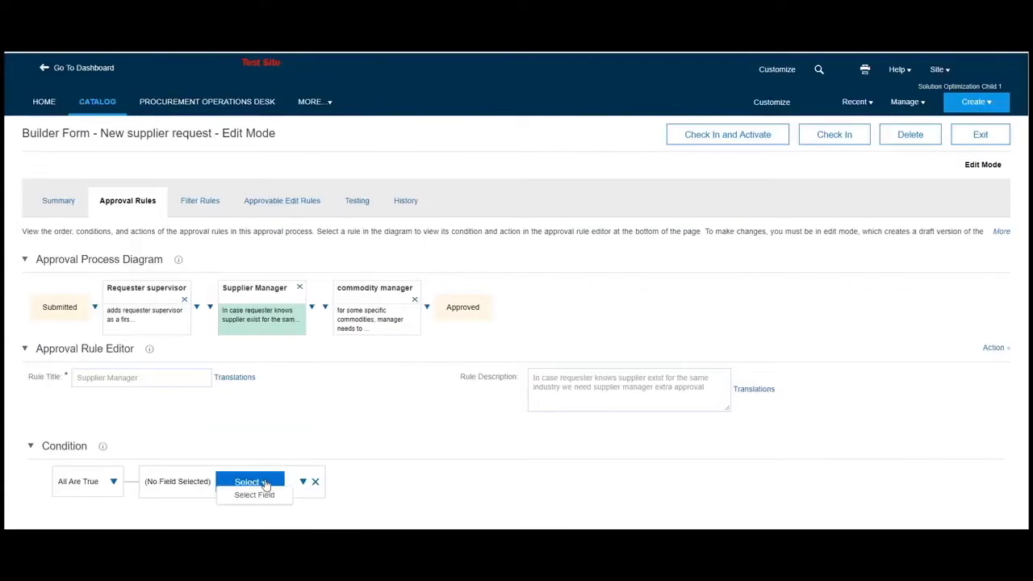
{"action": "left_click", "coordinate": [256, 495]}
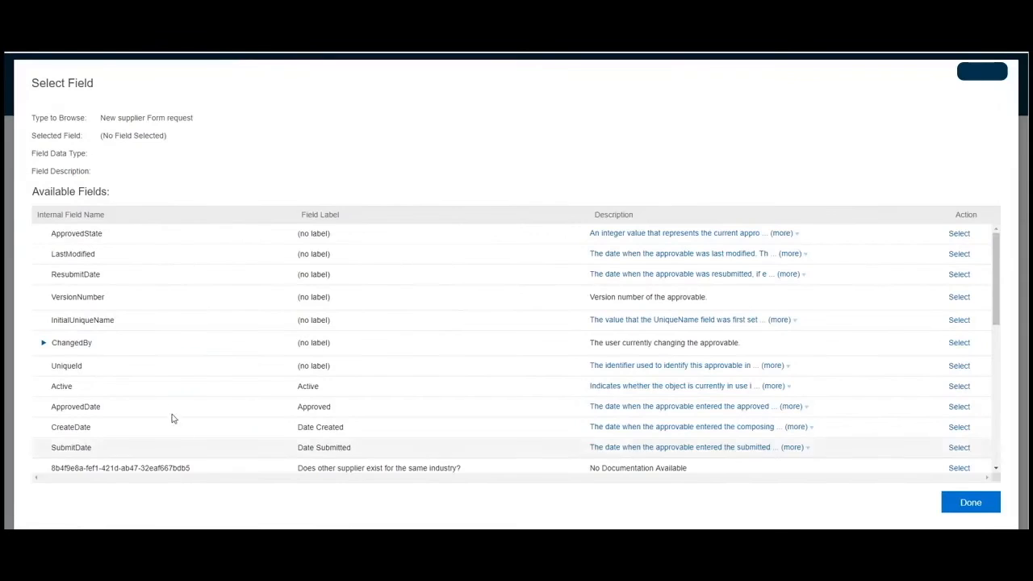
{"action": "scroll", "coordinate": [172, 418], "scroll_direction": "down", "scroll_amount": 1}
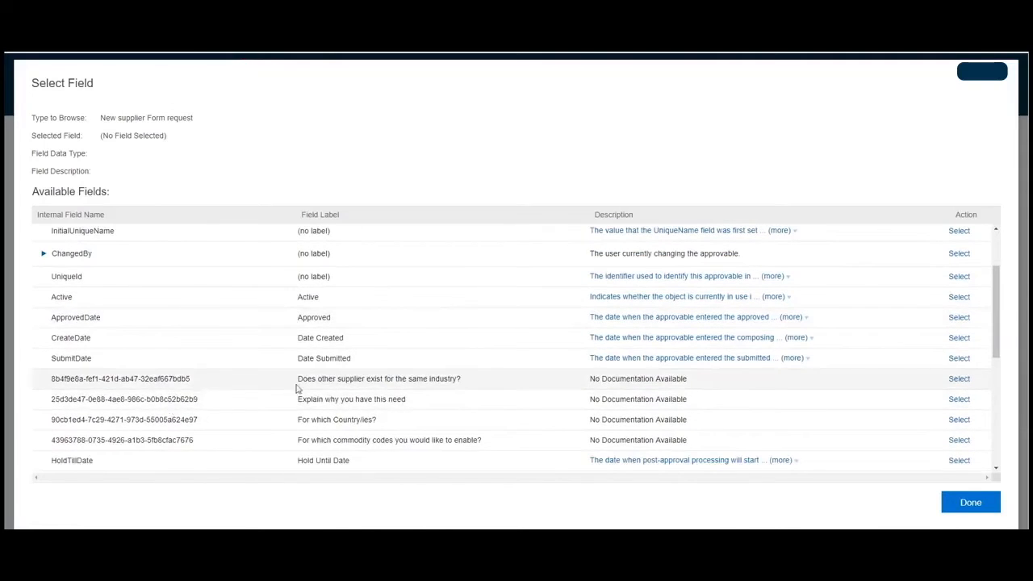
{"action": "left_click", "coordinate": [959, 379]}
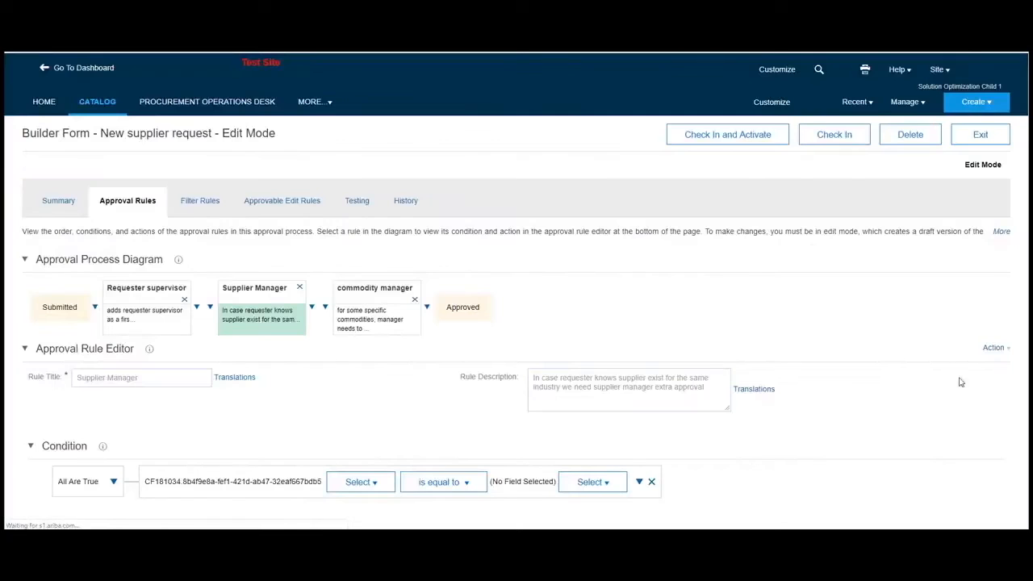
- Set the comparison value of the Supplier Manager rule's condition to Yes
{"action": "left_click", "coordinate": [587, 483]}
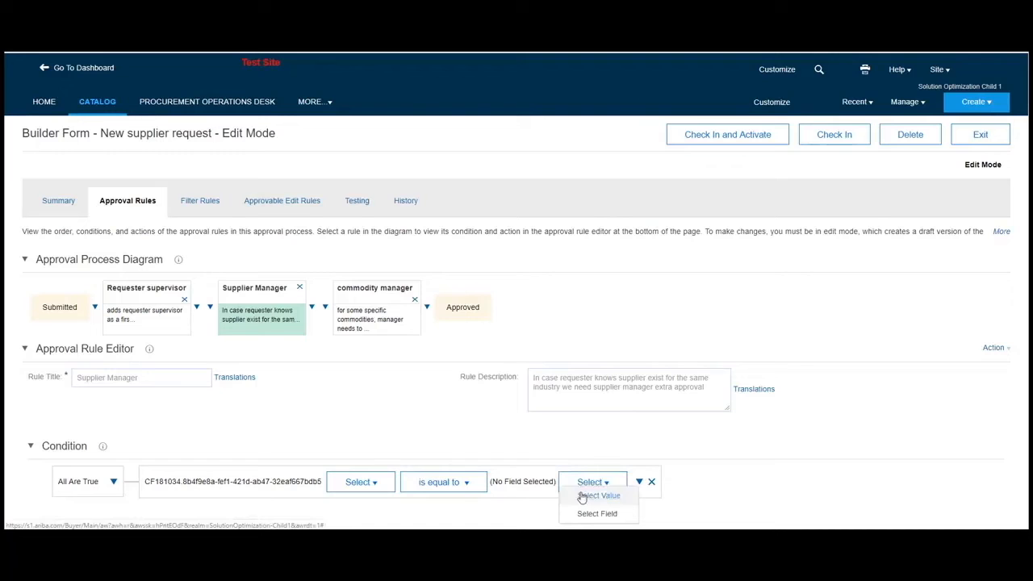
{"action": "left_click", "coordinate": [597, 495]}
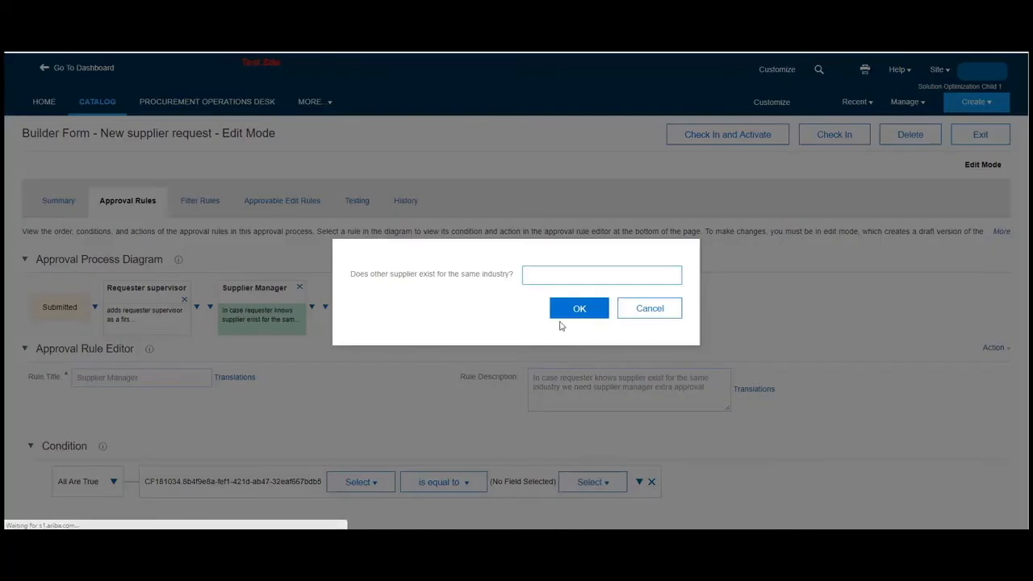
{"action": "type", "text": "Yes"}
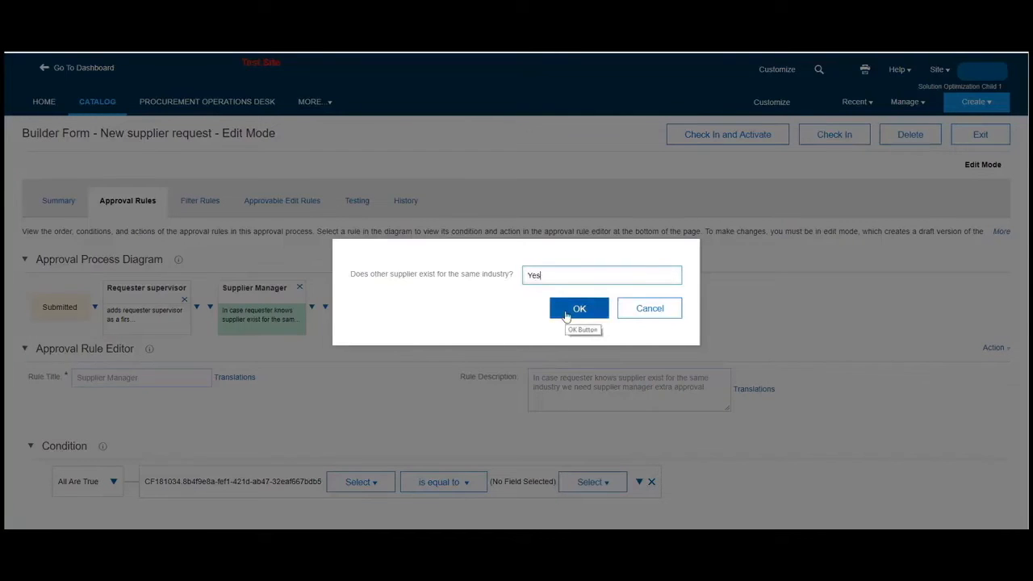
{"action": "left_click", "coordinate": [565, 315]}
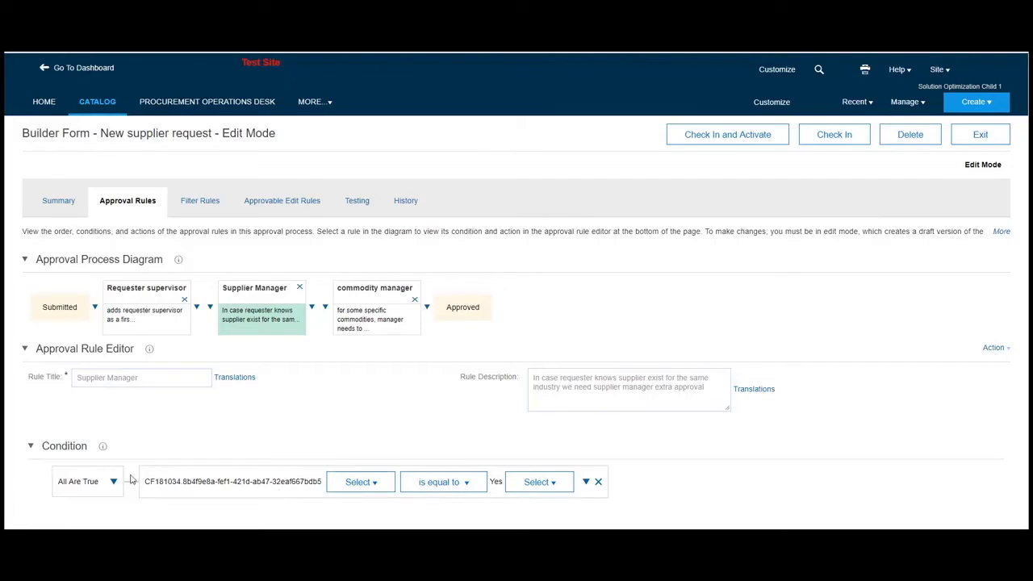
{"action": "left_click_drag", "start_coordinate": [146, 480], "coordinate": [321, 483]}
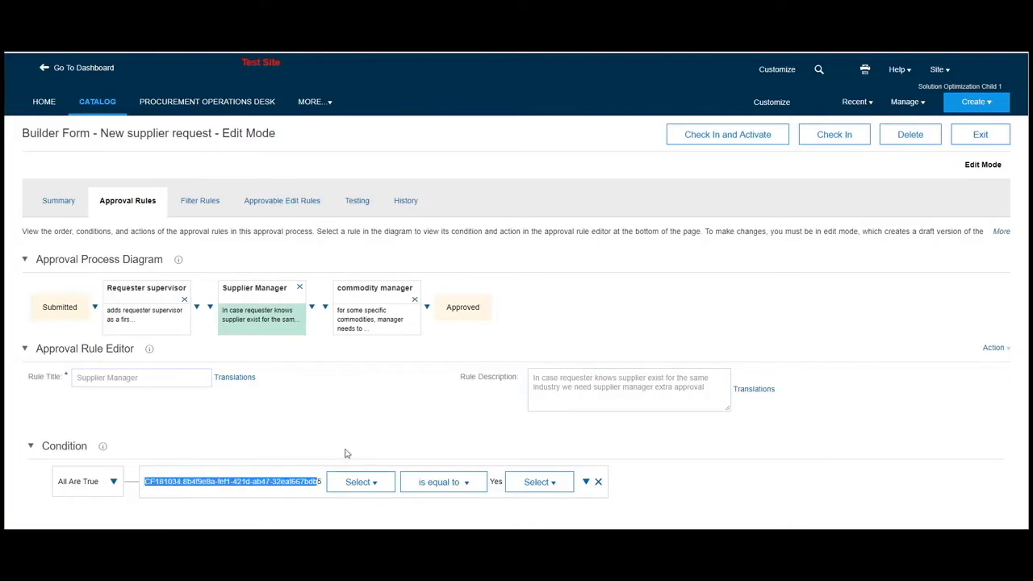
- Search for "supplier form" groups to use as the approver group in the Supplier Manager rule's action
{"action": "scroll", "coordinate": [375, 321], "scroll_direction": "down", "scroll_amount": 3}
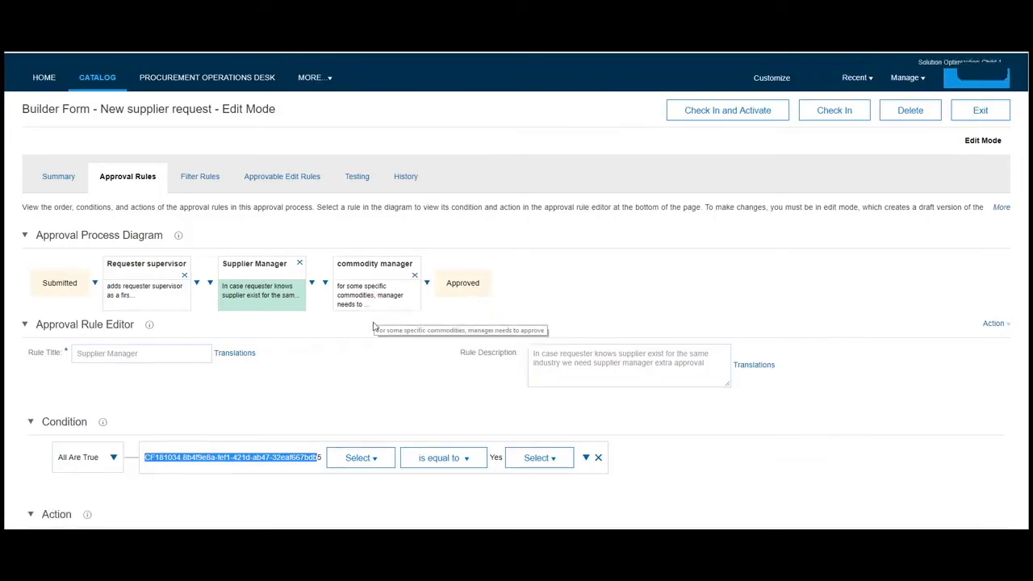
{"action": "left_click", "coordinate": [446, 413]}
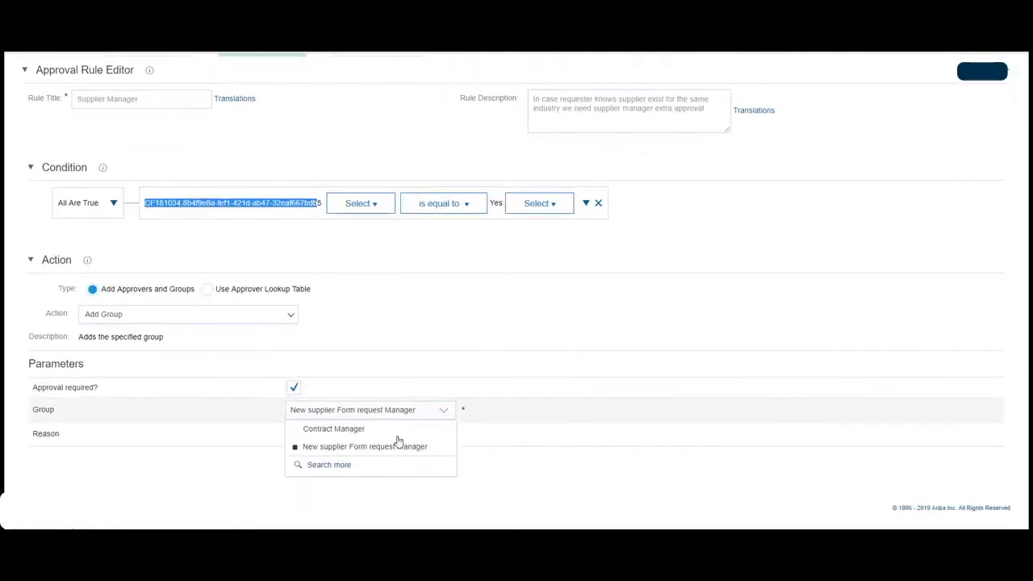
{"action": "left_click", "coordinate": [337, 466]}
{"action": "type", "text": "supplier form"}
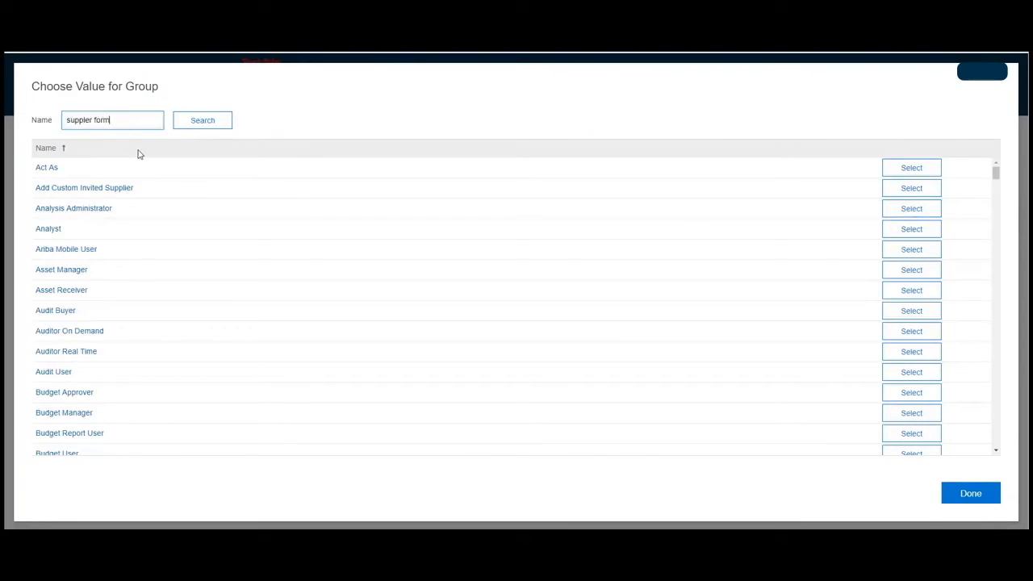
{"action": "key", "text": "Return"}
{"action": "left_click", "coordinate": [90, 252]}
{"action": "type", "text": "i"}
{"action": "left_click", "coordinate": [206, 255]}
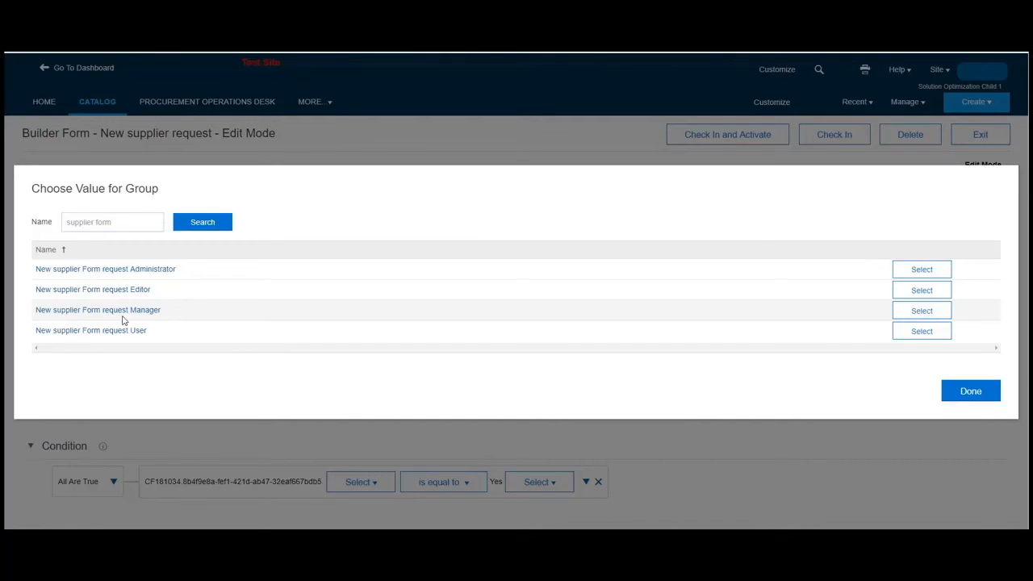
- Choose the New supplier Form request Manager group as approver in the Supplier Manager rule's action and finish the group selection
{"action": "left_click", "coordinate": [928, 319]}
{"action": "left_click", "coordinate": [984, 390]}
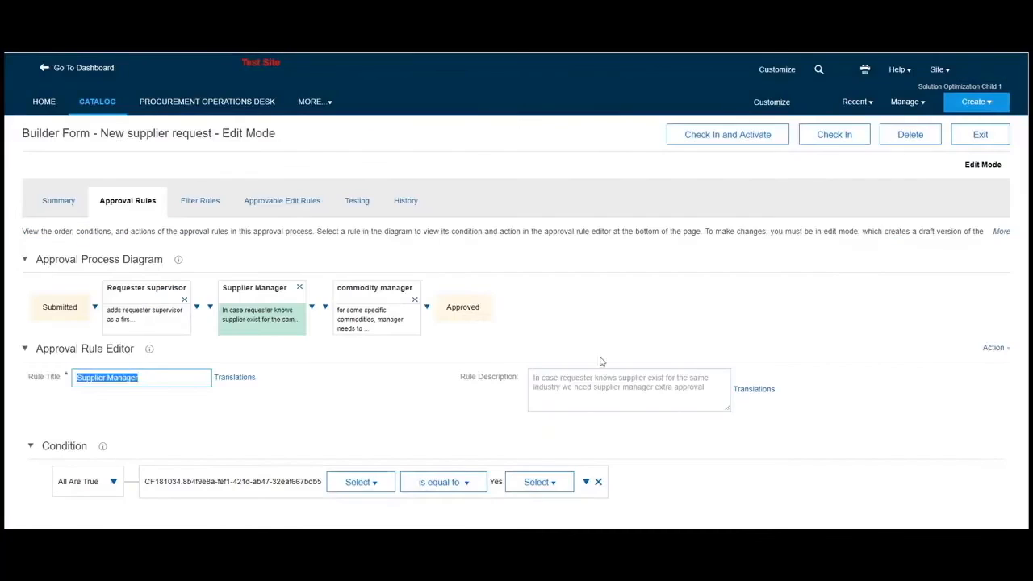
- Examine the commodity manager rule's condition and approver lookup table settings, and open the approvable edit rules
{"action": "left_click", "coordinate": [377, 316]}
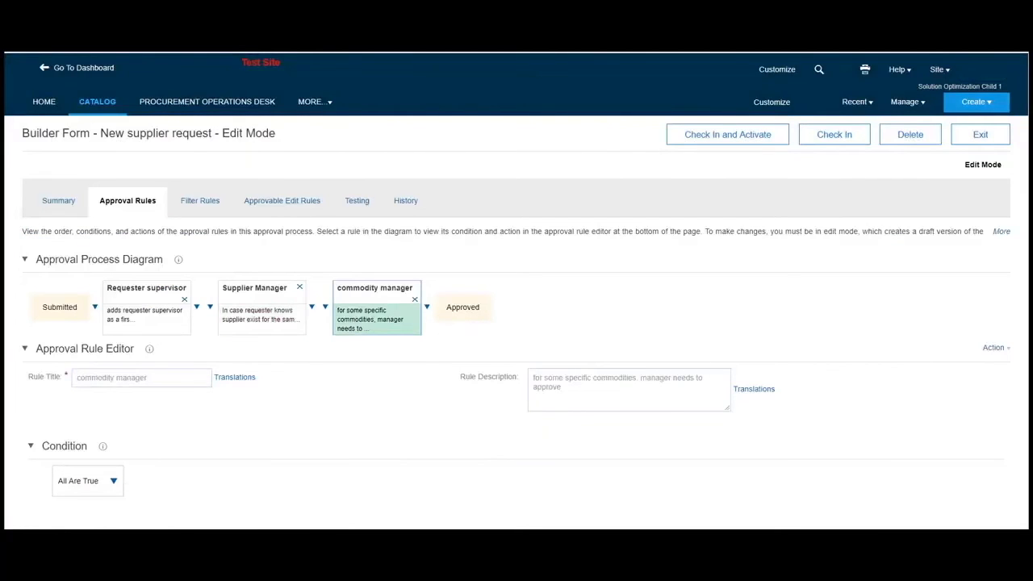
{"action": "scroll", "coordinate": [266, 484], "scroll_direction": "down", "scroll_amount": 5}
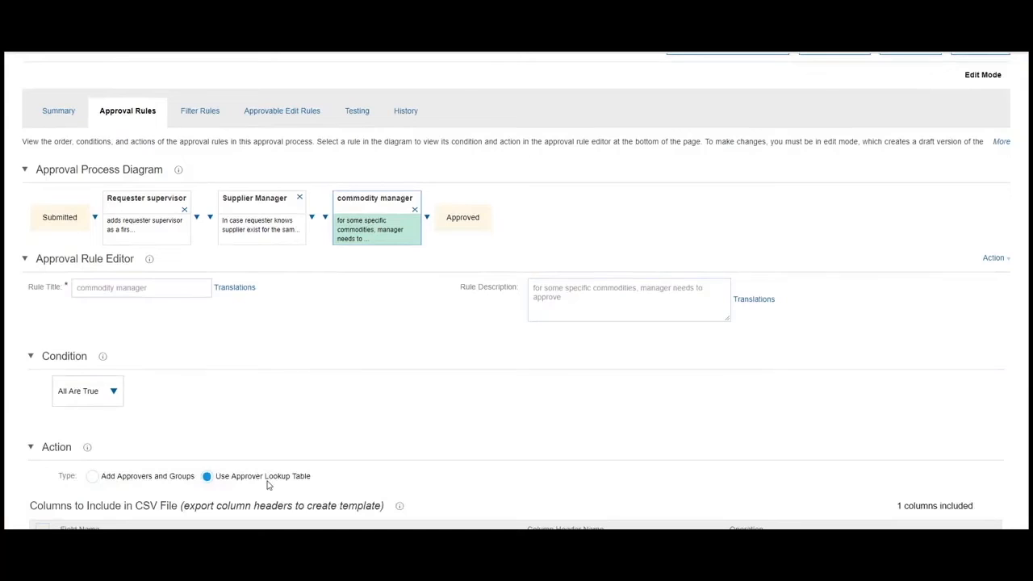
{"action": "scroll", "coordinate": [268, 485], "scroll_direction": "down", "scroll_amount": 2}
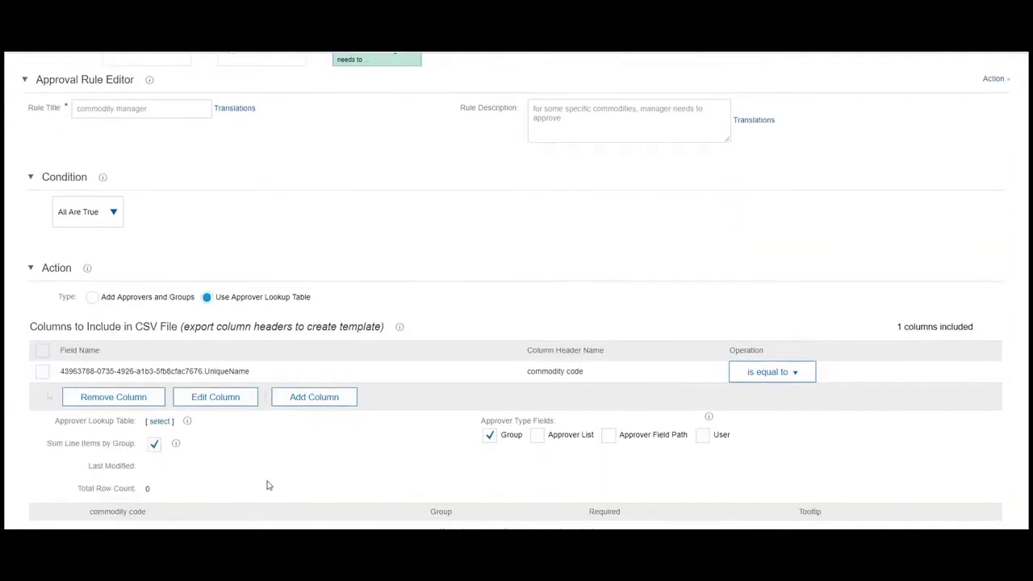
{"action": "scroll", "coordinate": [268, 485], "scroll_direction": "down", "scroll_amount": 2}
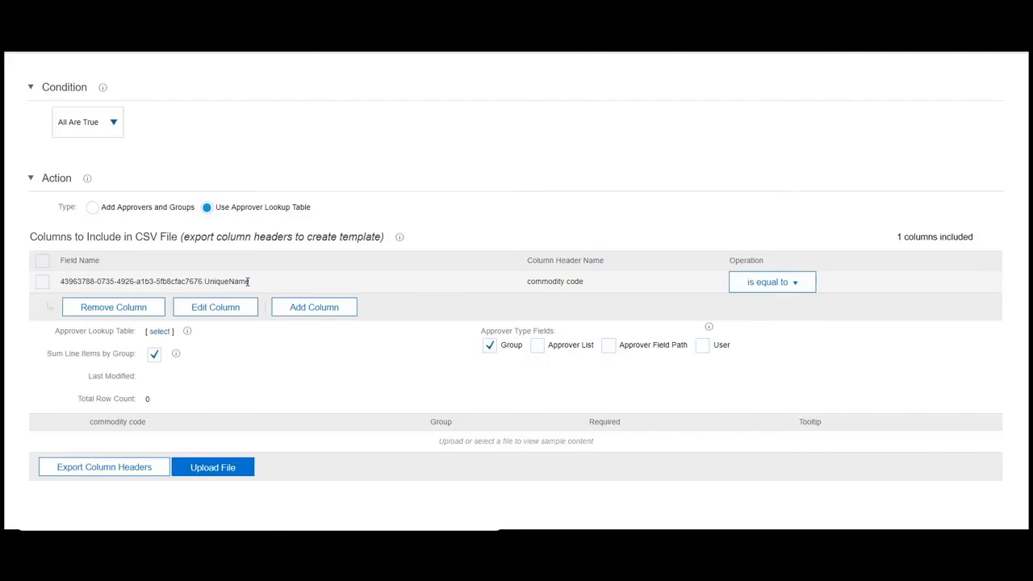
{"action": "scroll", "coordinate": [247, 281], "scroll_direction": "up", "scroll_amount": 5}
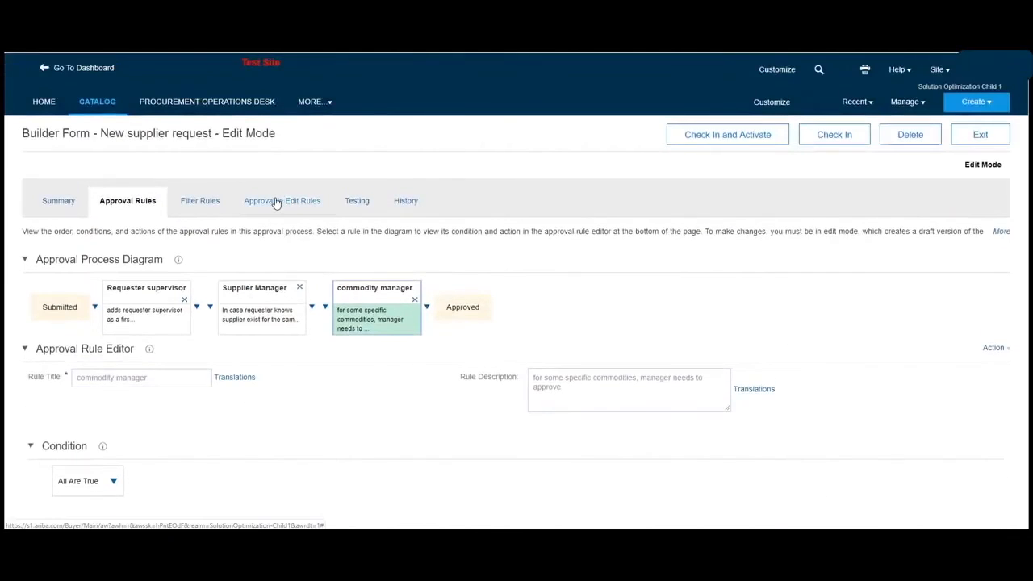
{"action": "left_click", "coordinate": [275, 201]}
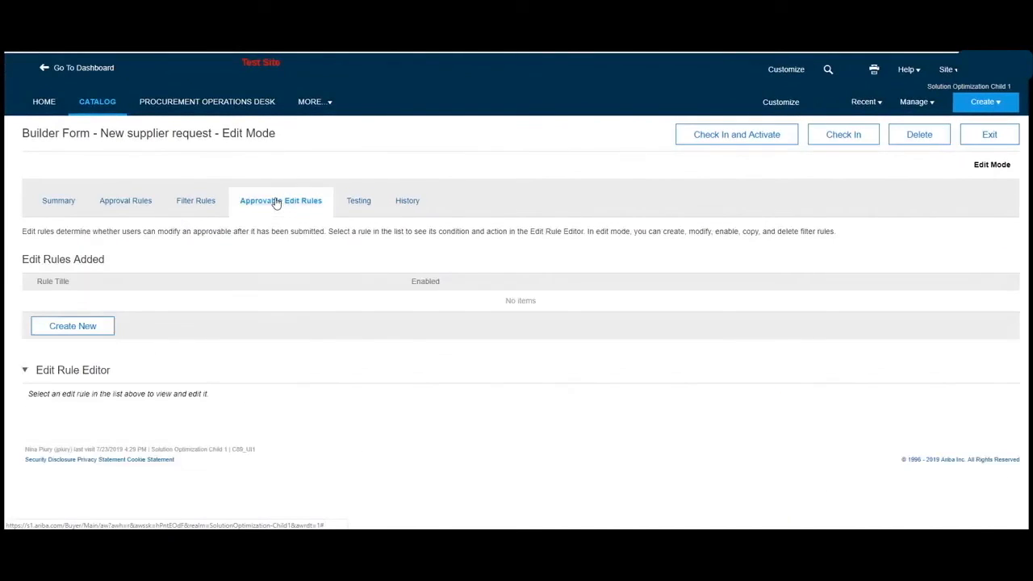